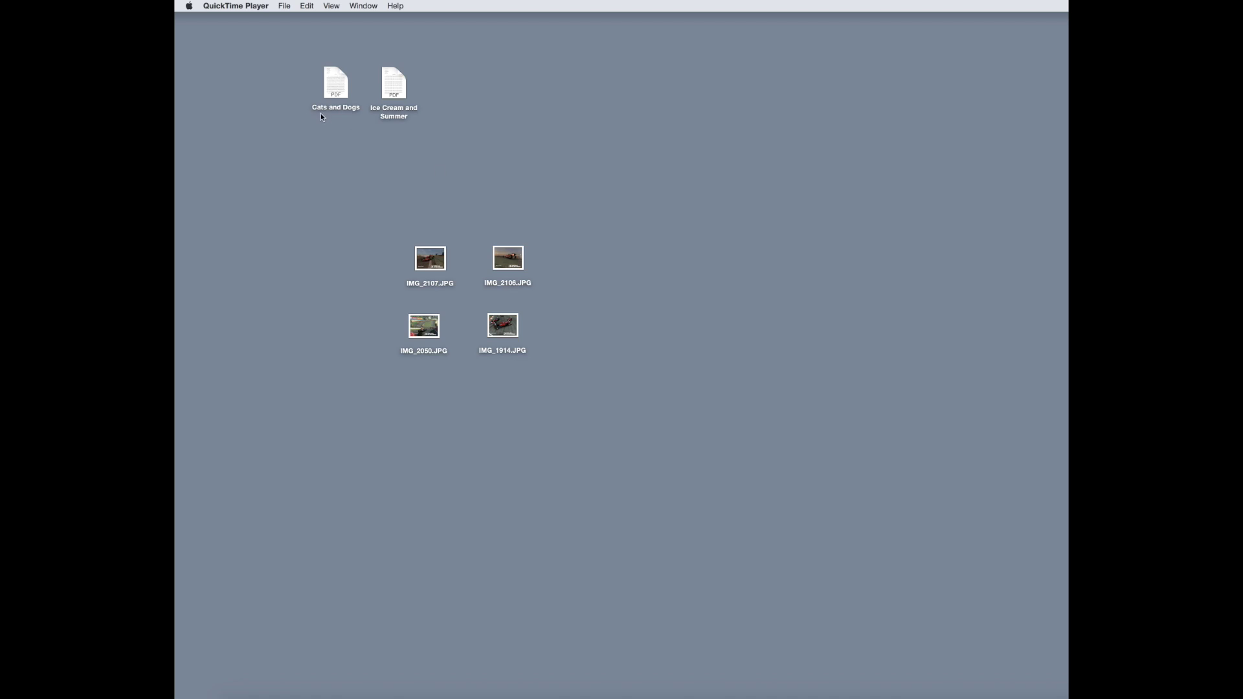
Close Cats and Dogs and open the Ice Cream and Summer report by itself.
{"action": "left_click_drag", "start_coordinate": [293, 70], "coordinate": [427, 99]}
{"action": "left_click", "coordinate": [335, 133]}
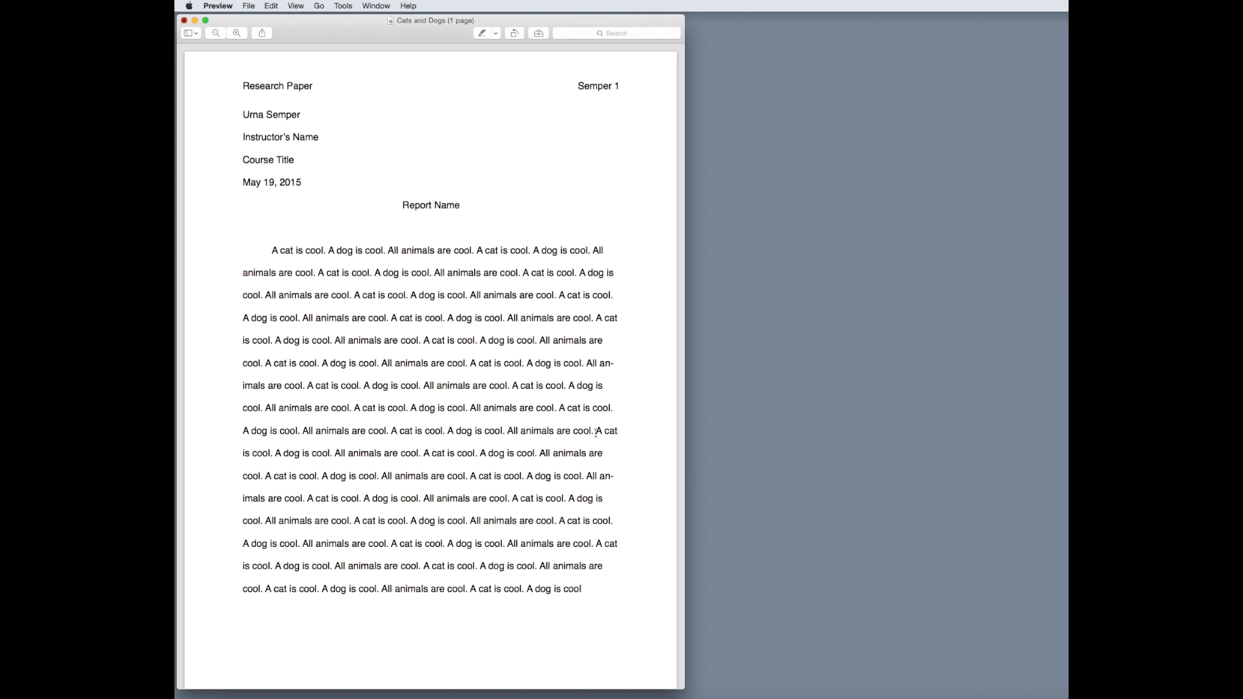
{"action": "key", "text": "super+w"}
{"action": "double_click", "coordinate": [397, 72]}
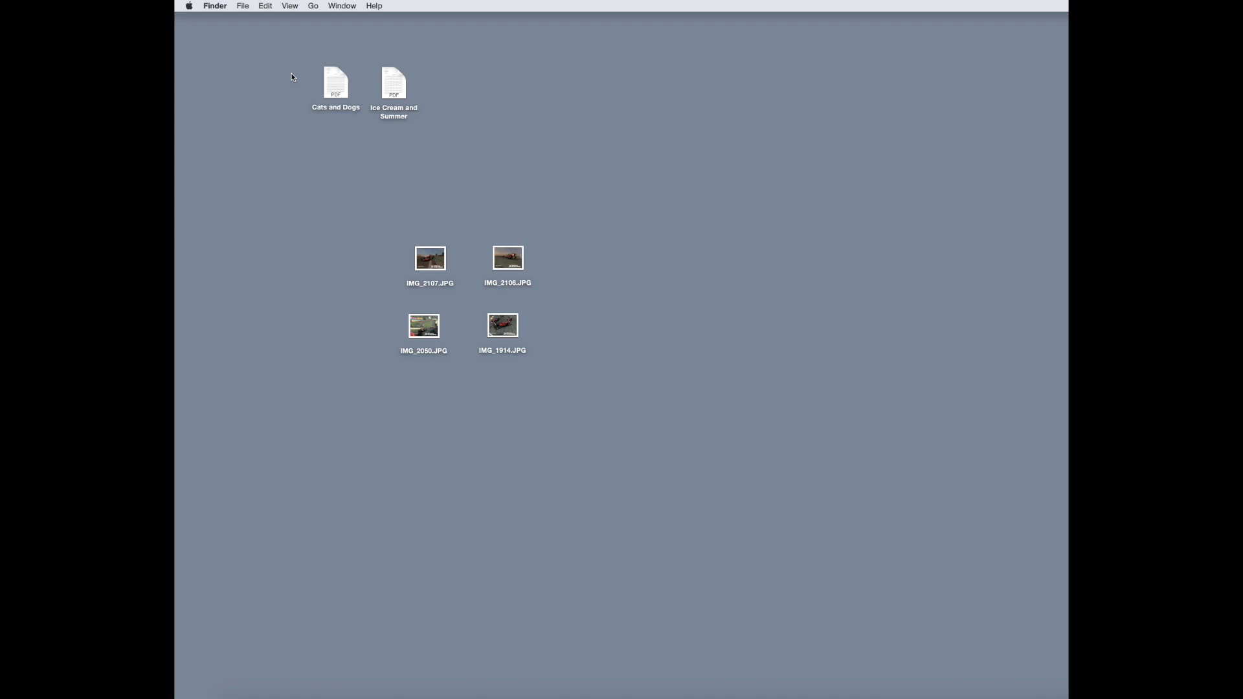
Open both report PDFs in one Preview window and view each report's page.
{"action": "left_click_drag", "start_coordinate": [301, 83], "coordinate": [445, 99]}
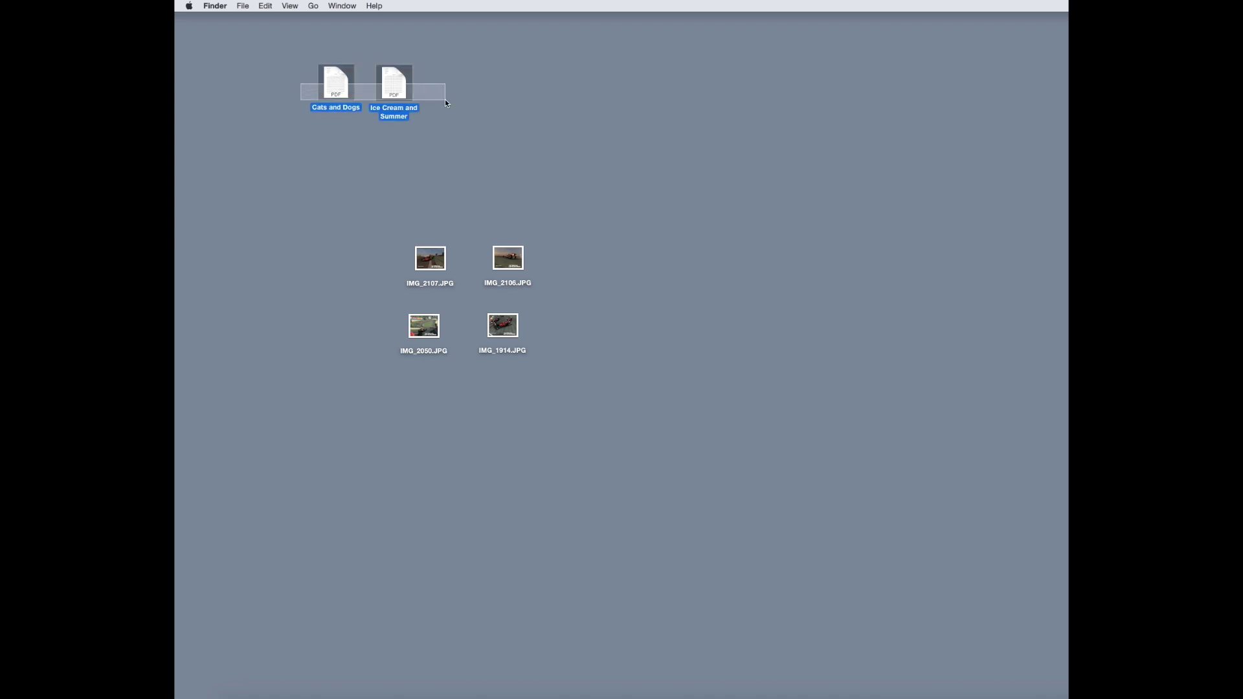
{"action": "double_click", "coordinate": [398, 86]}
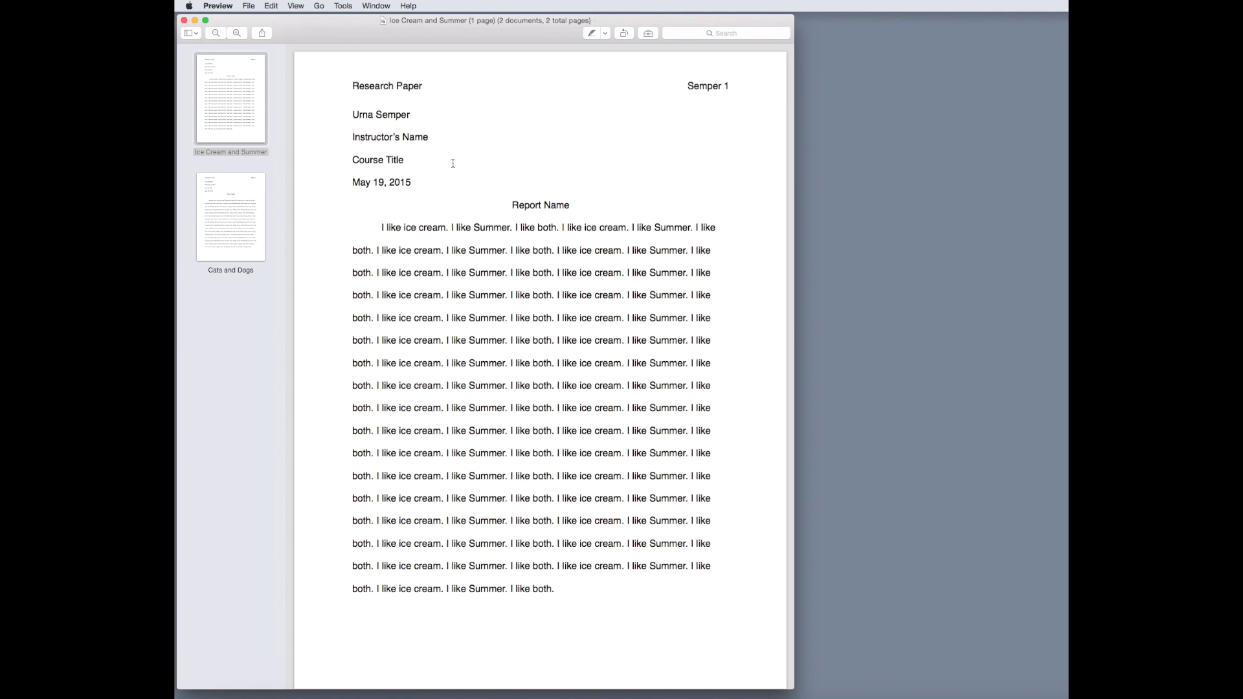
{"action": "left_click", "coordinate": [215, 239]}
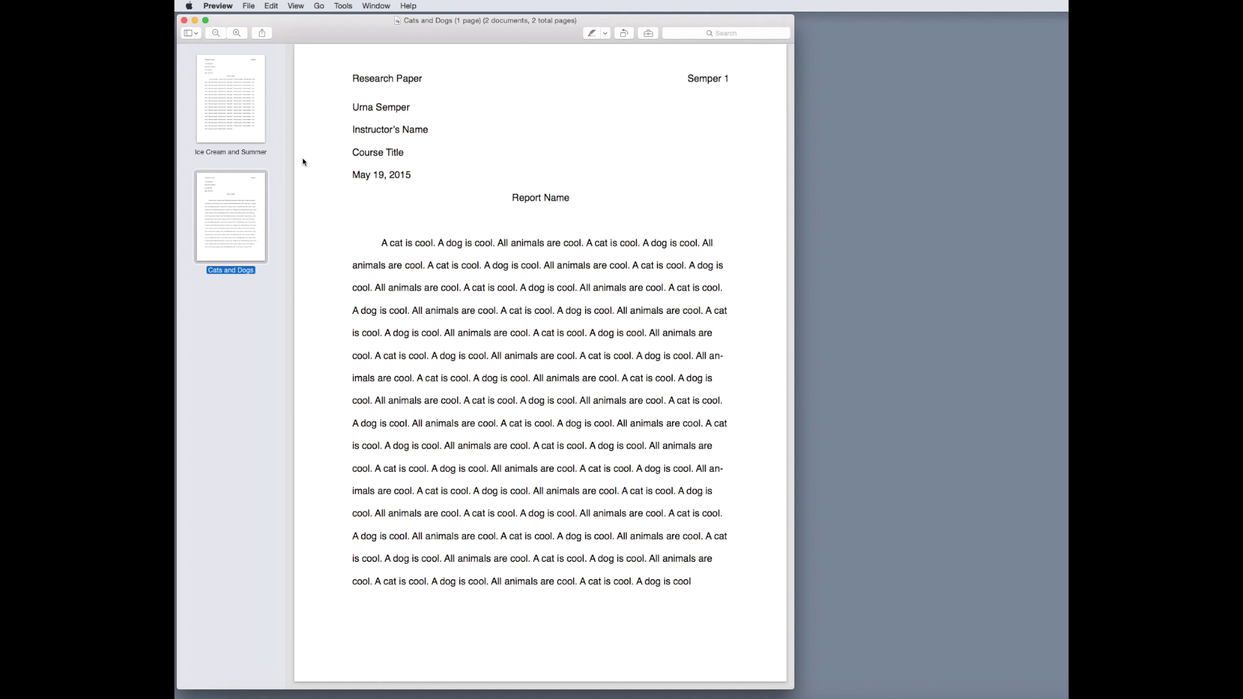
{"action": "left_click", "coordinate": [228, 117]}
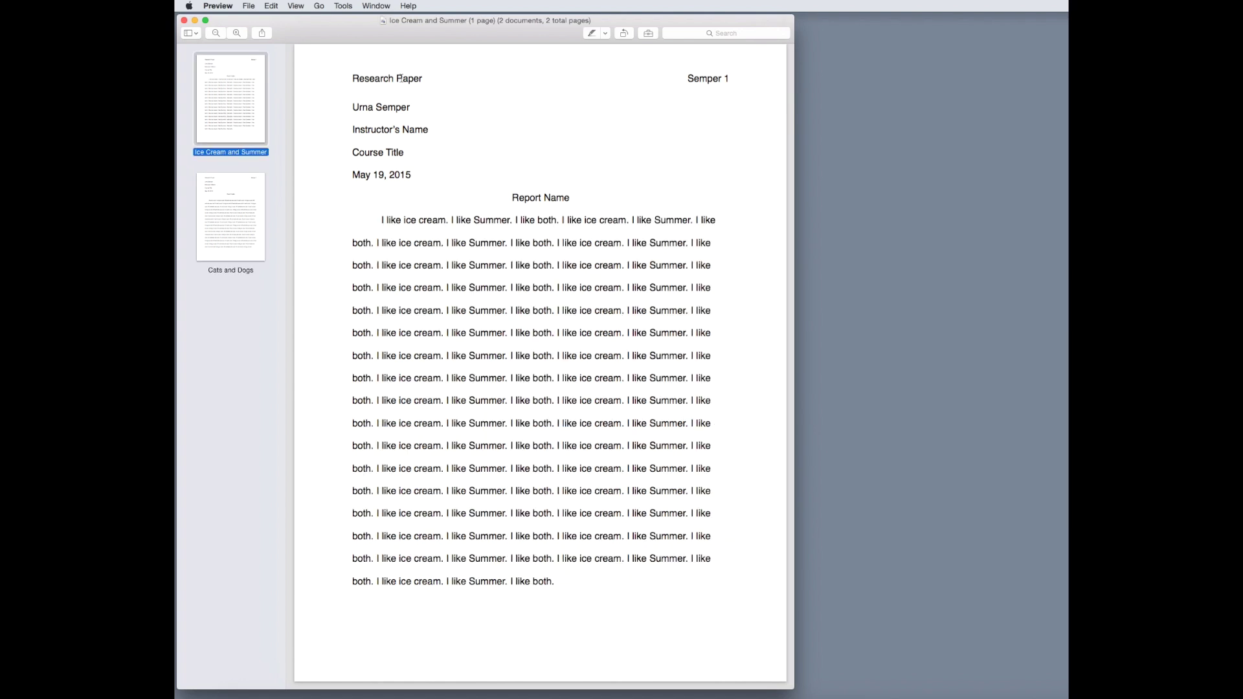
Print both reports to a PDF named 'Dumb Report' saved on the Desktop.
{"action": "left_click", "coordinate": [249, 6]}
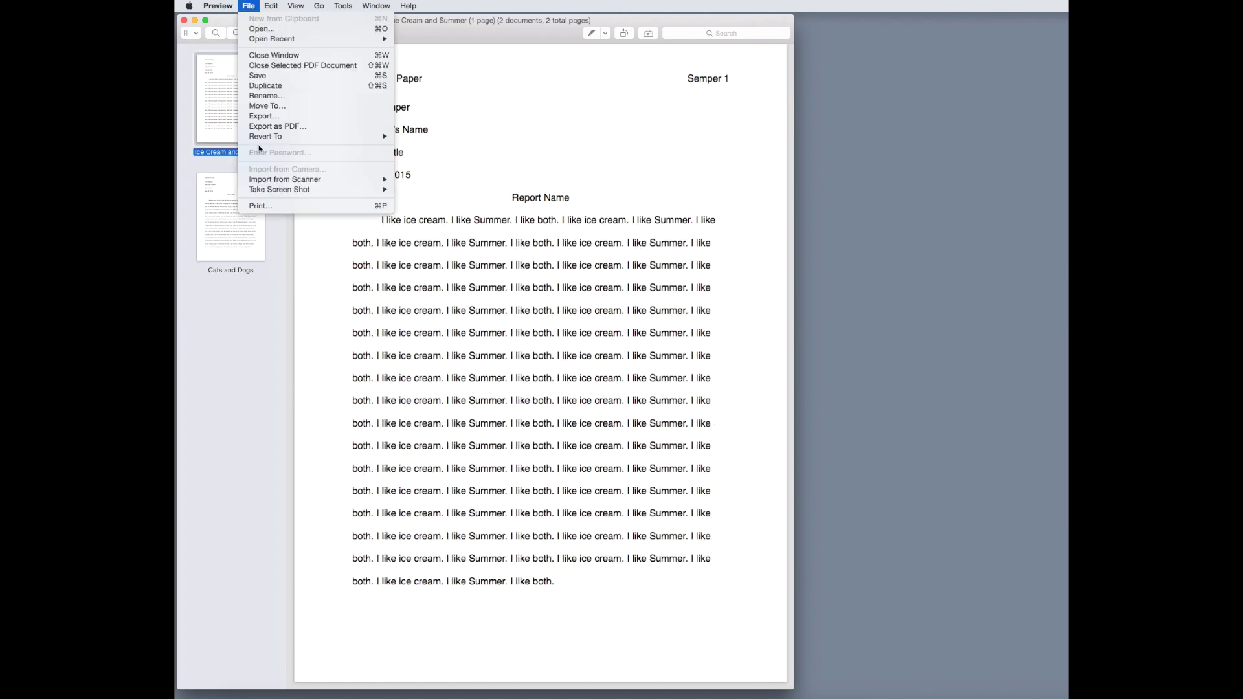
{"action": "left_click", "coordinate": [262, 206]}
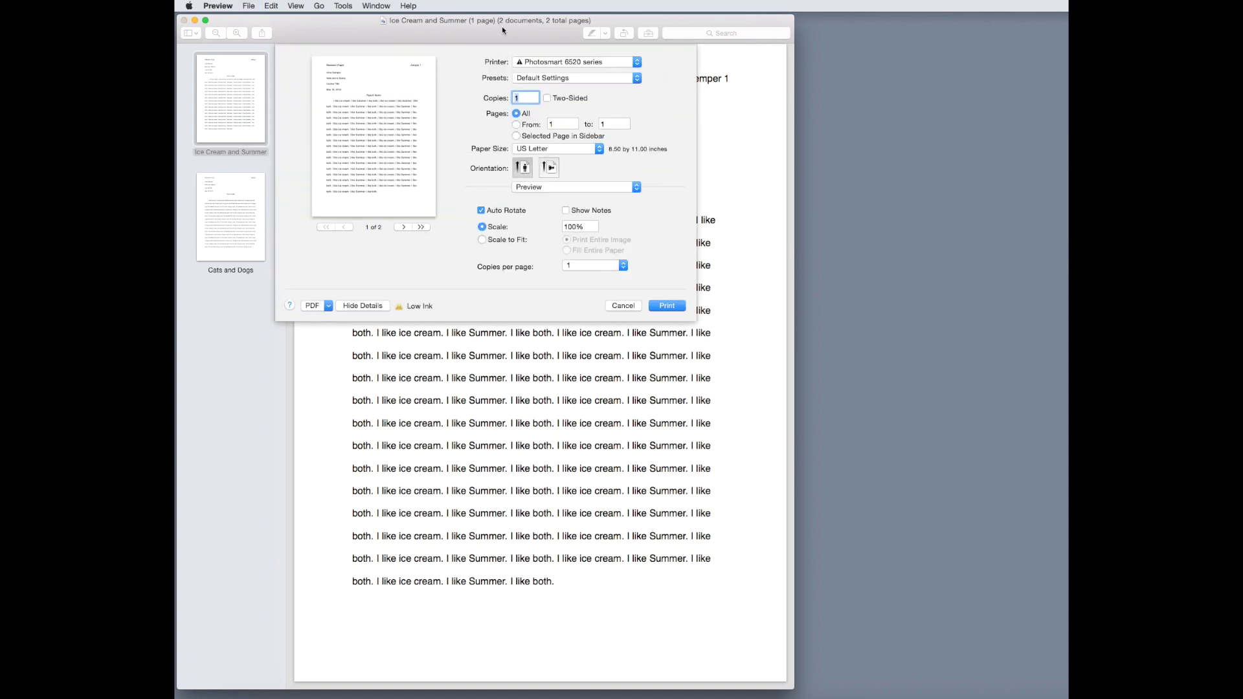
{"action": "left_click", "coordinate": [329, 306]}
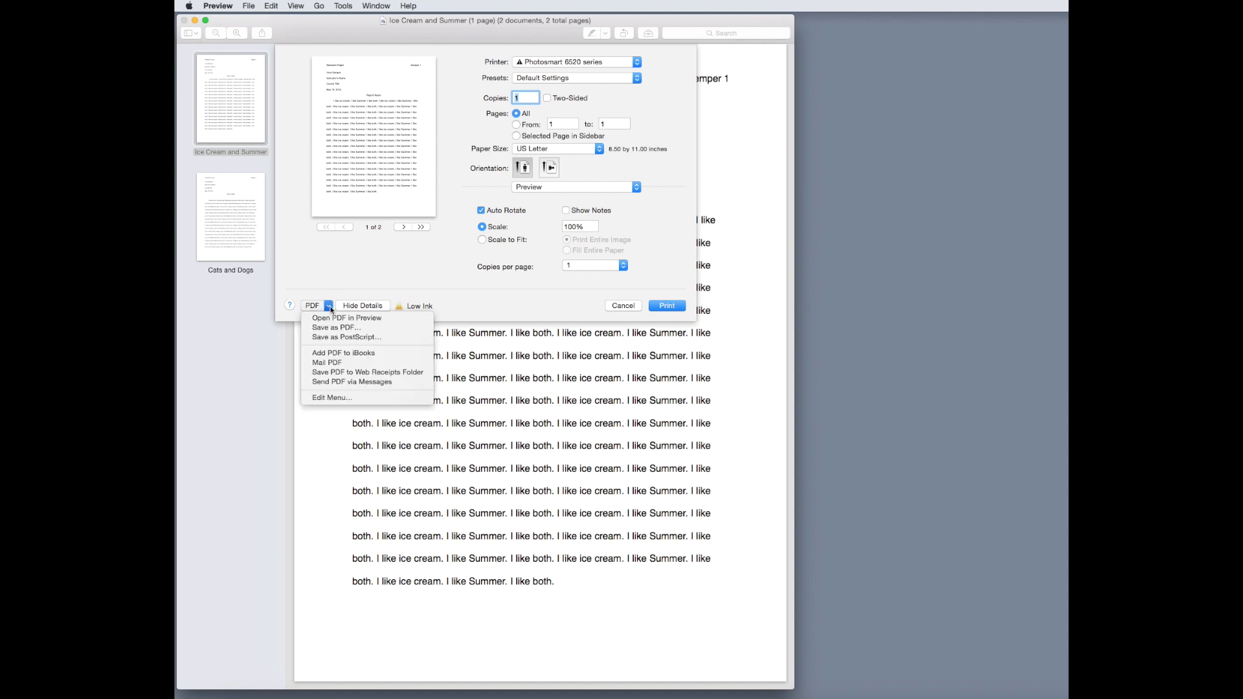
{"action": "left_click", "coordinate": [335, 327]}
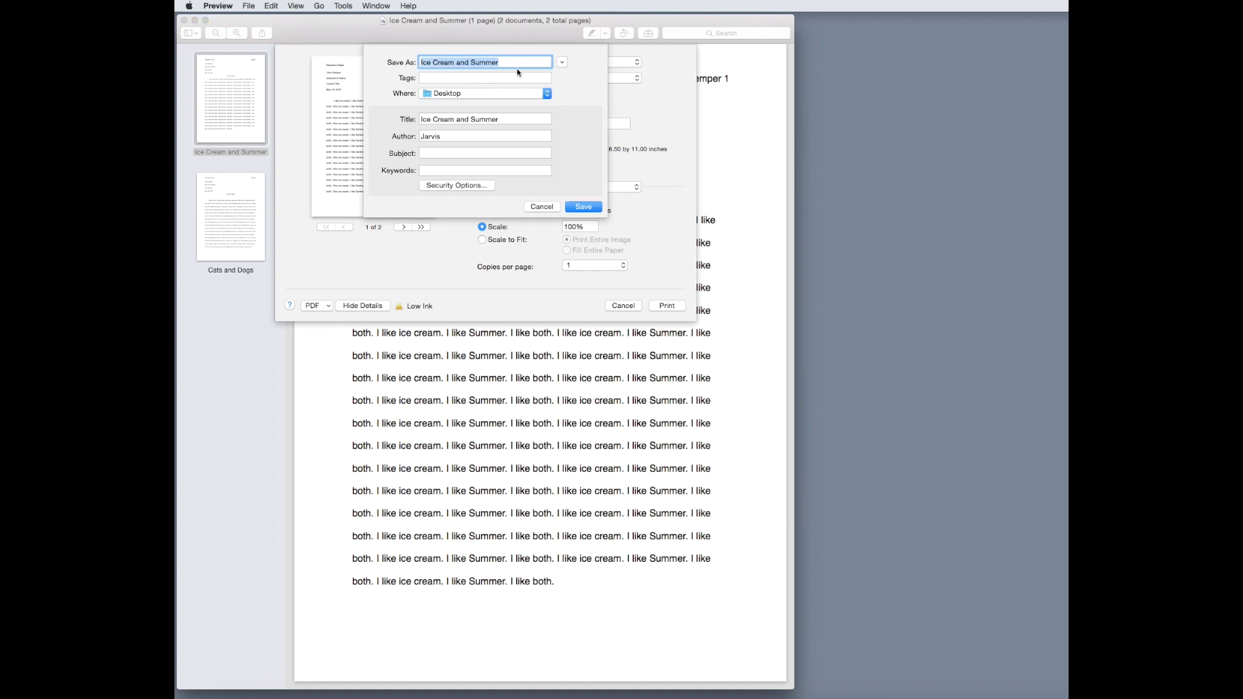
{"action": "key", "text": "BackSpace"}
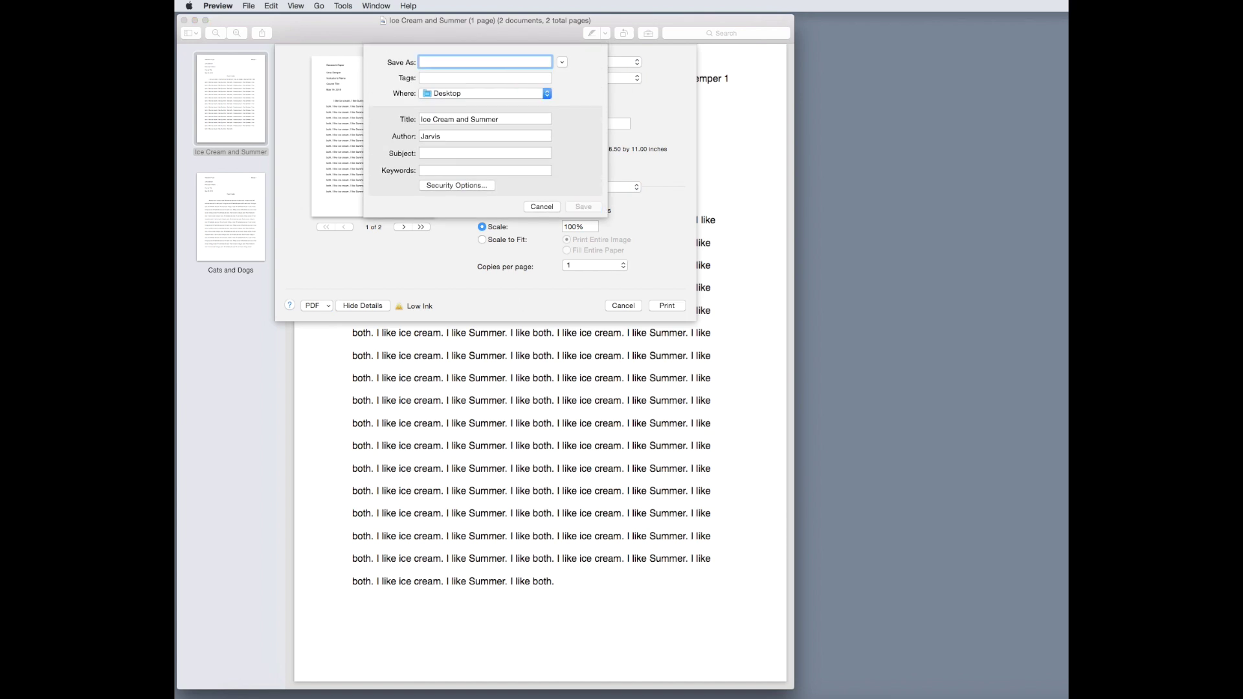
{"action": "type", "text": "Dumb Report"}
{"action": "key", "text": "Return"}
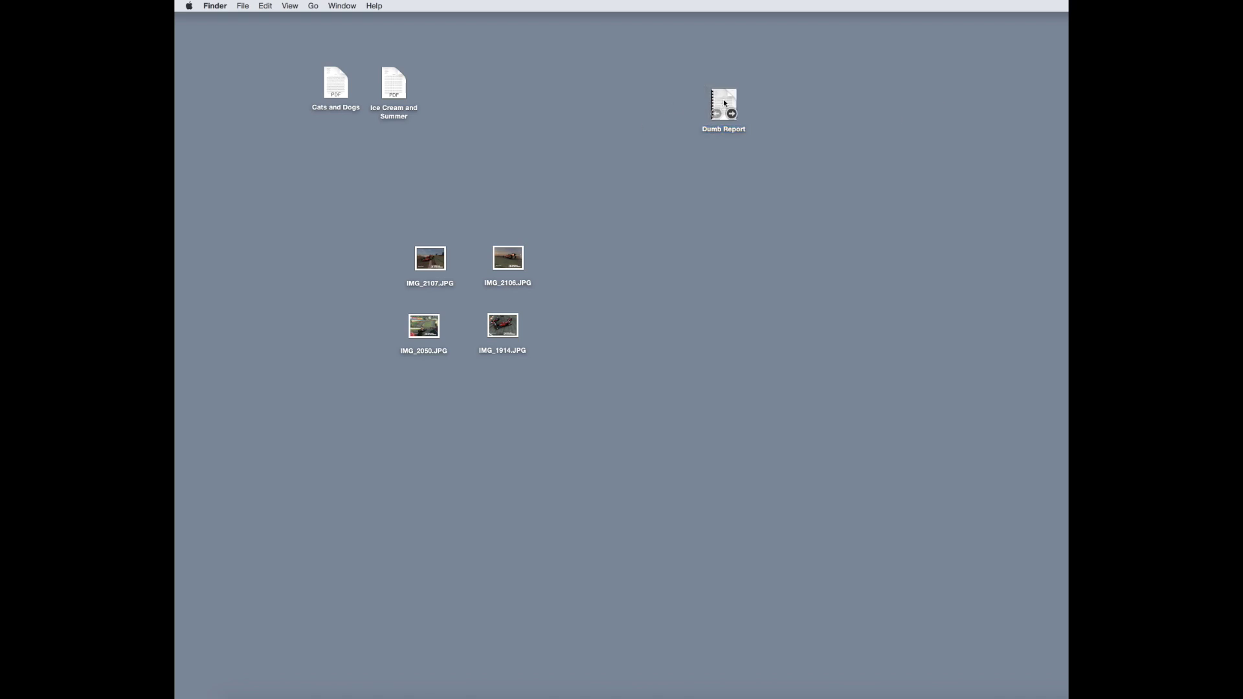
{"action": "double_click", "coordinate": [723, 99]}
{"action": "scroll", "coordinate": [380, 260], "scroll_direction": "down", "scroll_amount": 10}
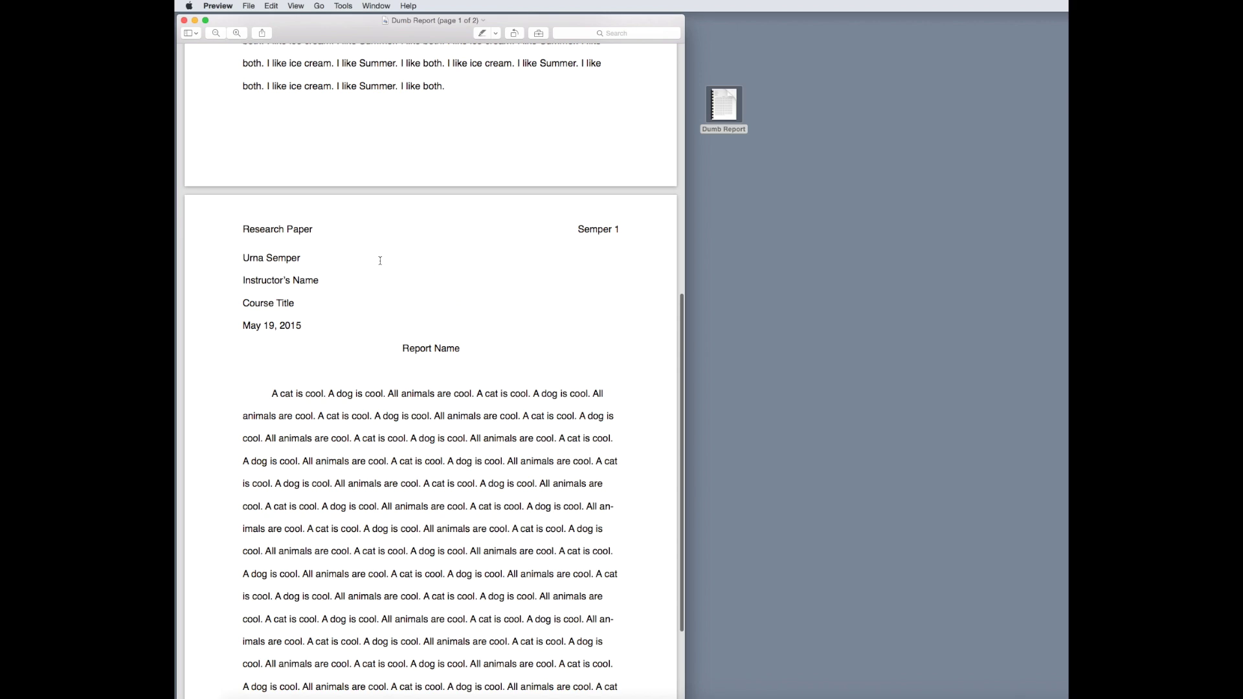
{"action": "scroll", "coordinate": [380, 260], "scroll_direction": "up", "scroll_amount": 10}
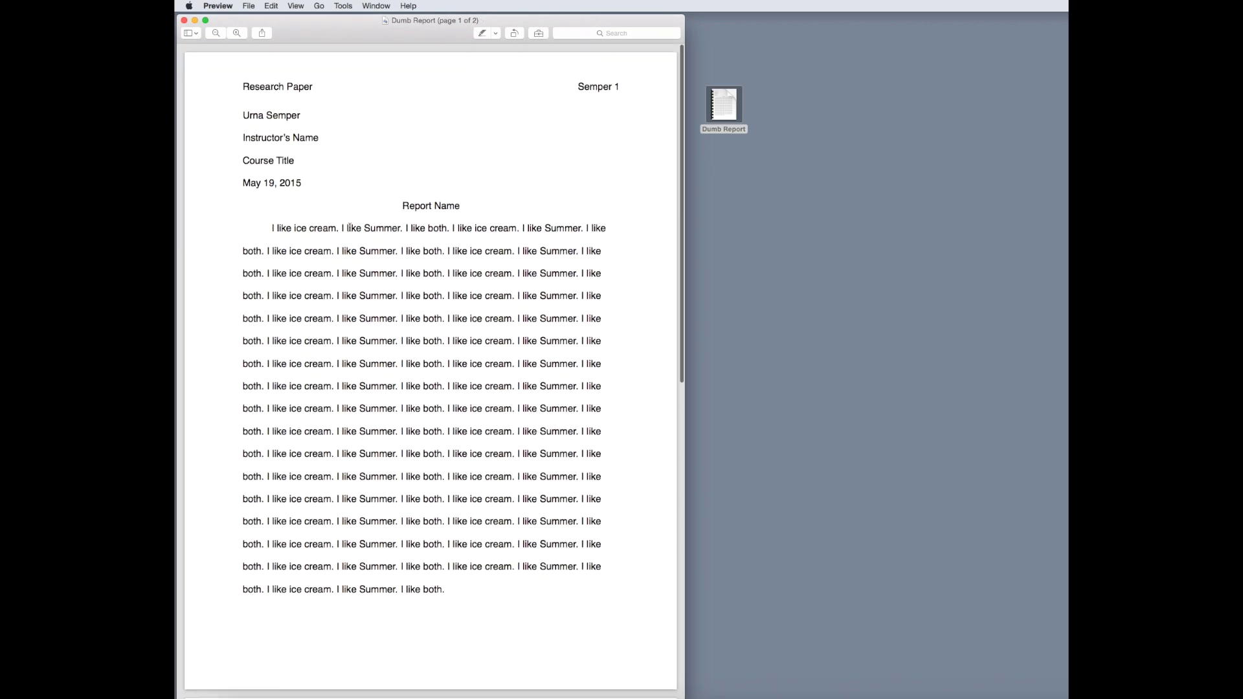
{"action": "scroll", "coordinate": [415, 238], "scroll_direction": "down", "scroll_amount": 10}
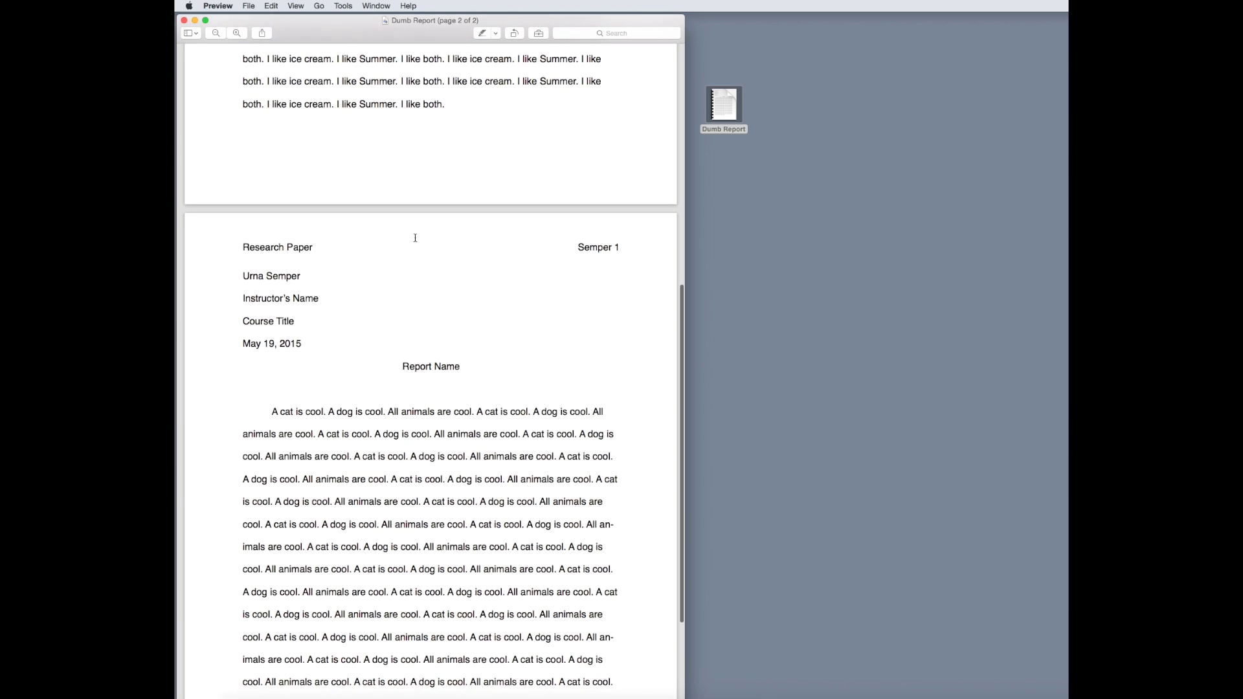
{"action": "scroll", "coordinate": [359, 378], "scroll_direction": "down", "scroll_amount": 3}
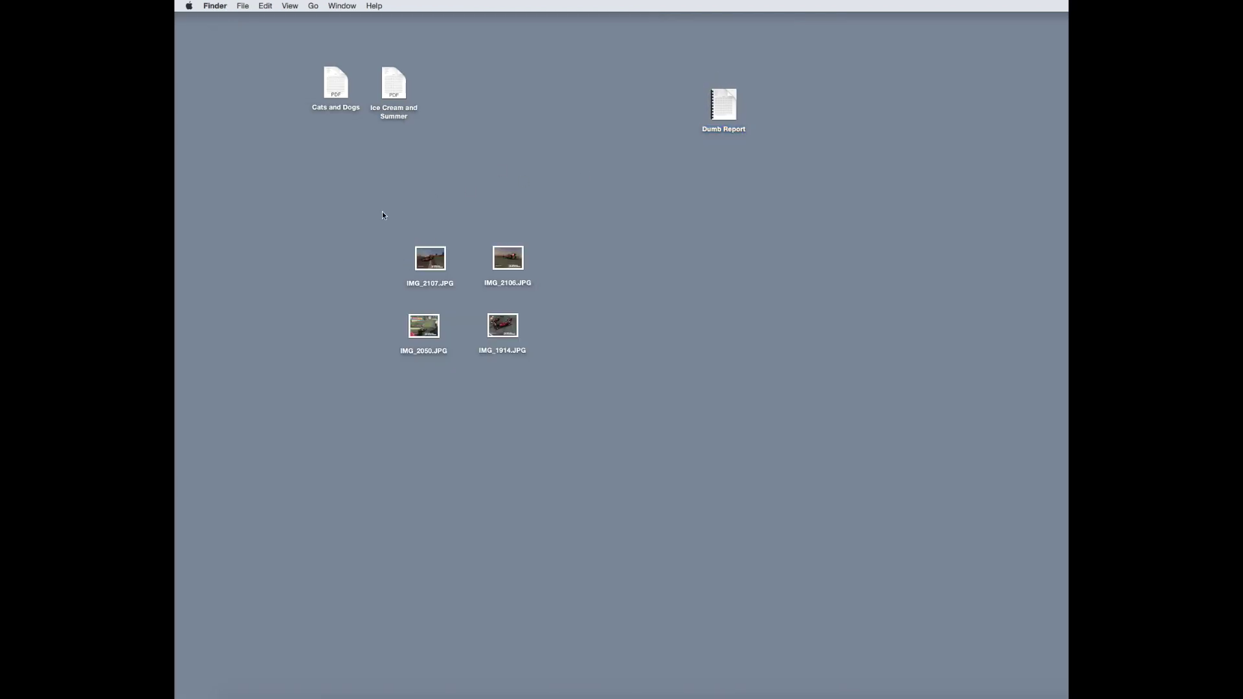
Open one screenshot alone and close it, then open all four racing JPGs in one window.
{"action": "double_click", "coordinate": [416, 251]}
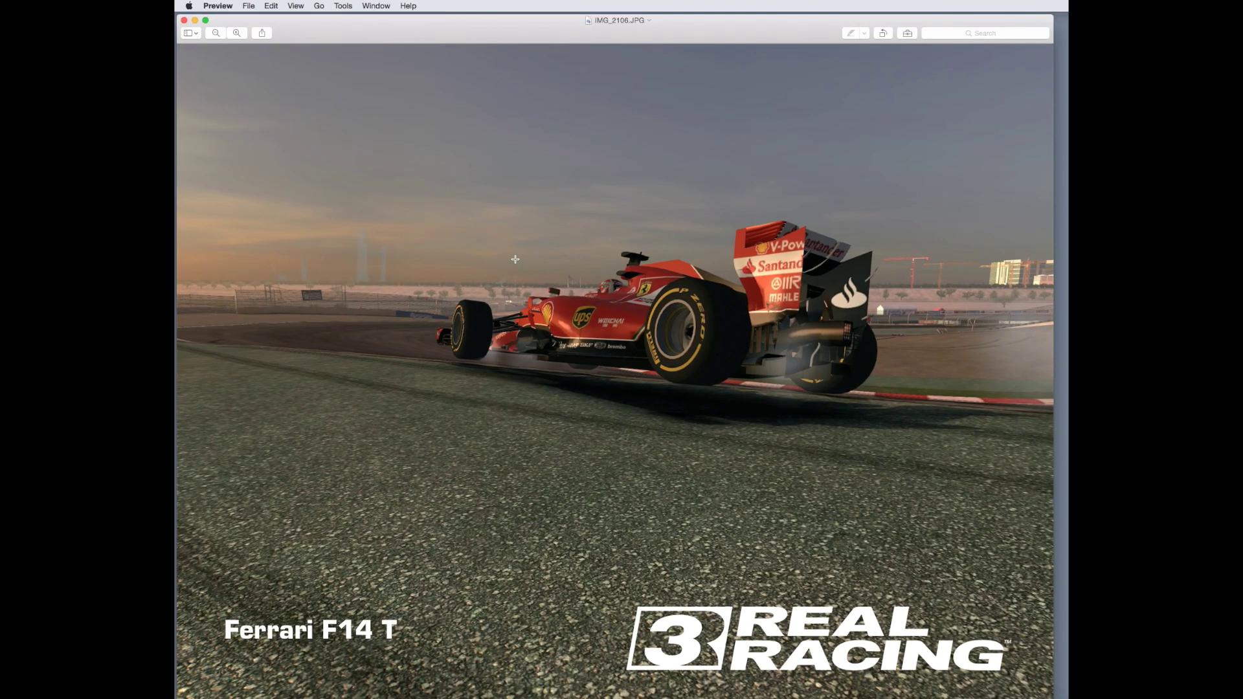
{"action": "key", "text": "super+w"}
{"action": "double_click", "coordinate": [421, 323]}
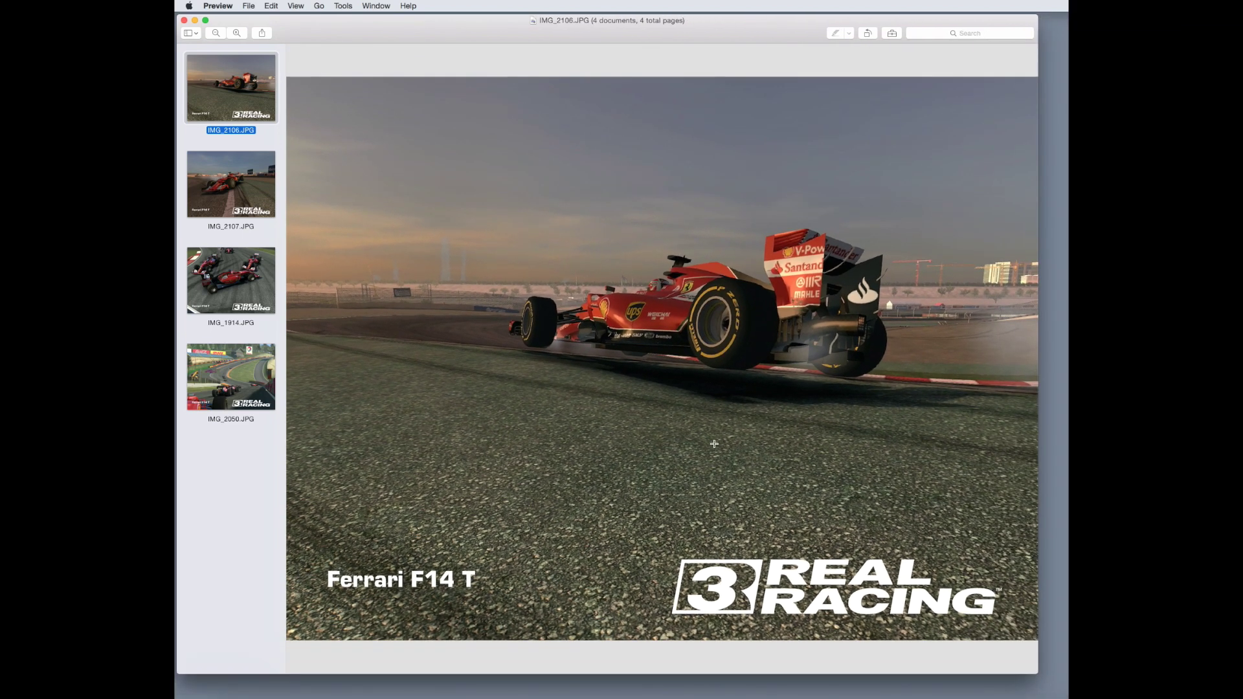
Print the four screenshots to a PDF named 'F1 Album' saved on the Desktop.
{"action": "left_click", "coordinate": [218, 6]}
{"action": "mouse_move", "coordinate": [248, 5]}
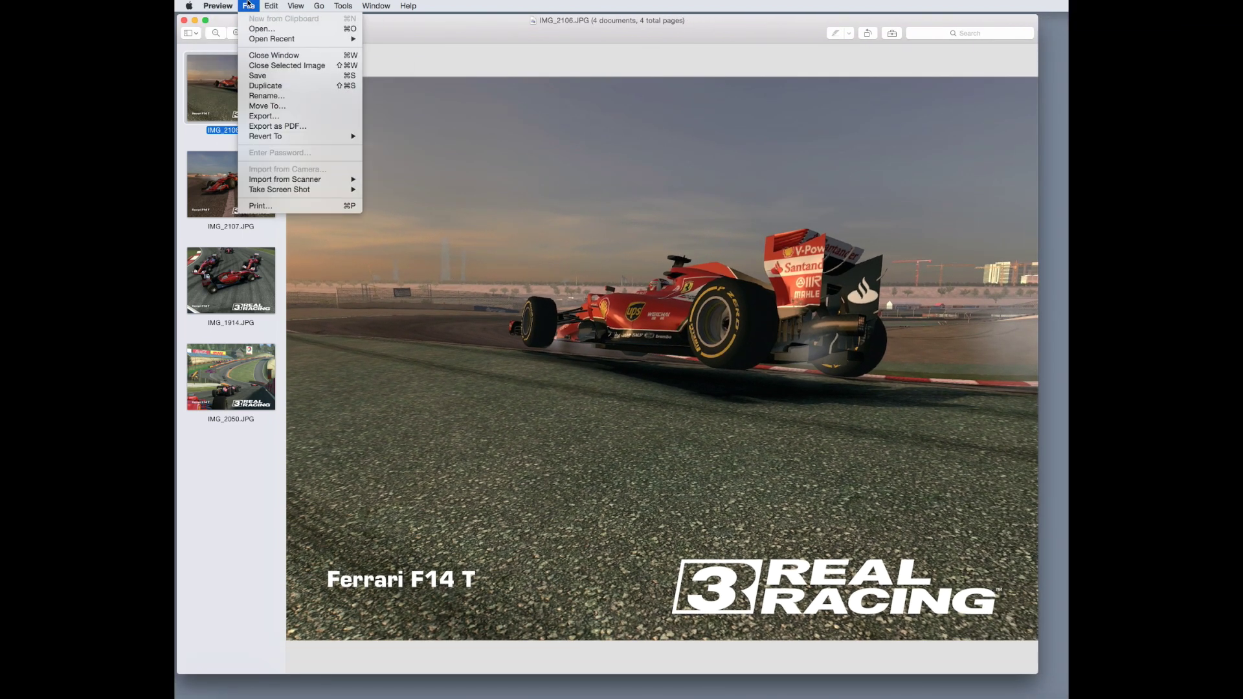
{"action": "left_click", "coordinate": [264, 208]}
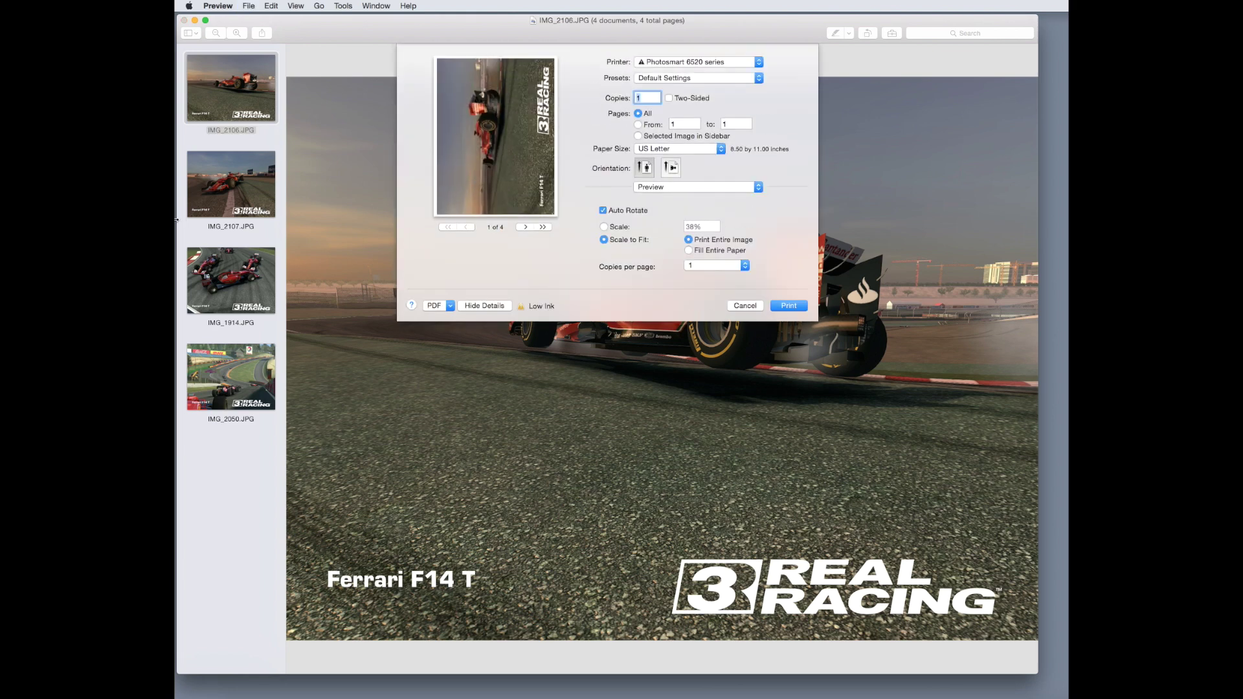
{"action": "left_click", "coordinate": [450, 306]}
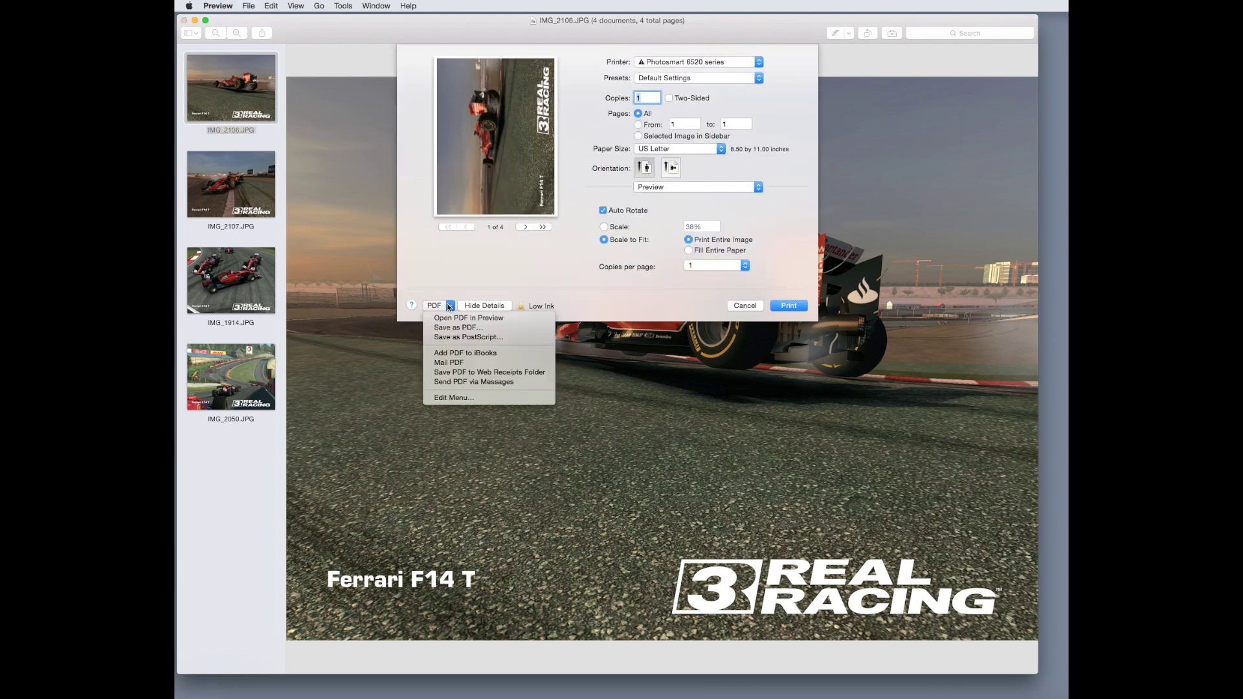
{"action": "left_click", "coordinate": [458, 328]}
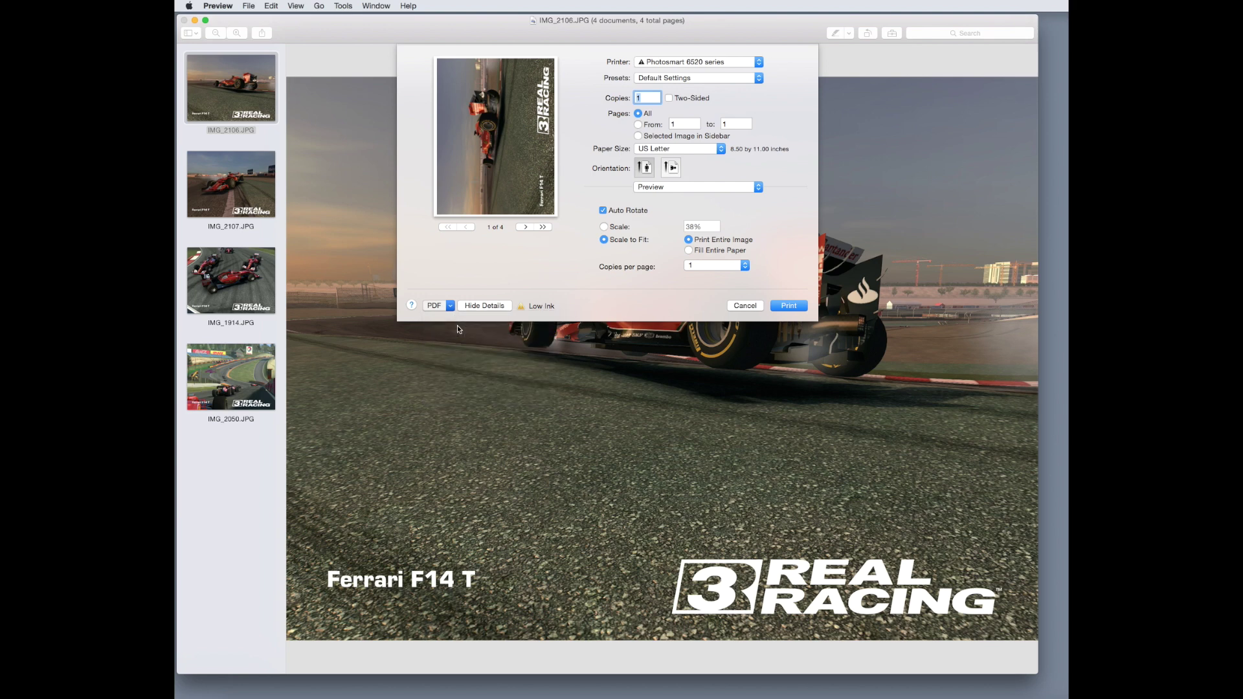
{"action": "key", "text": "BackSpace"}
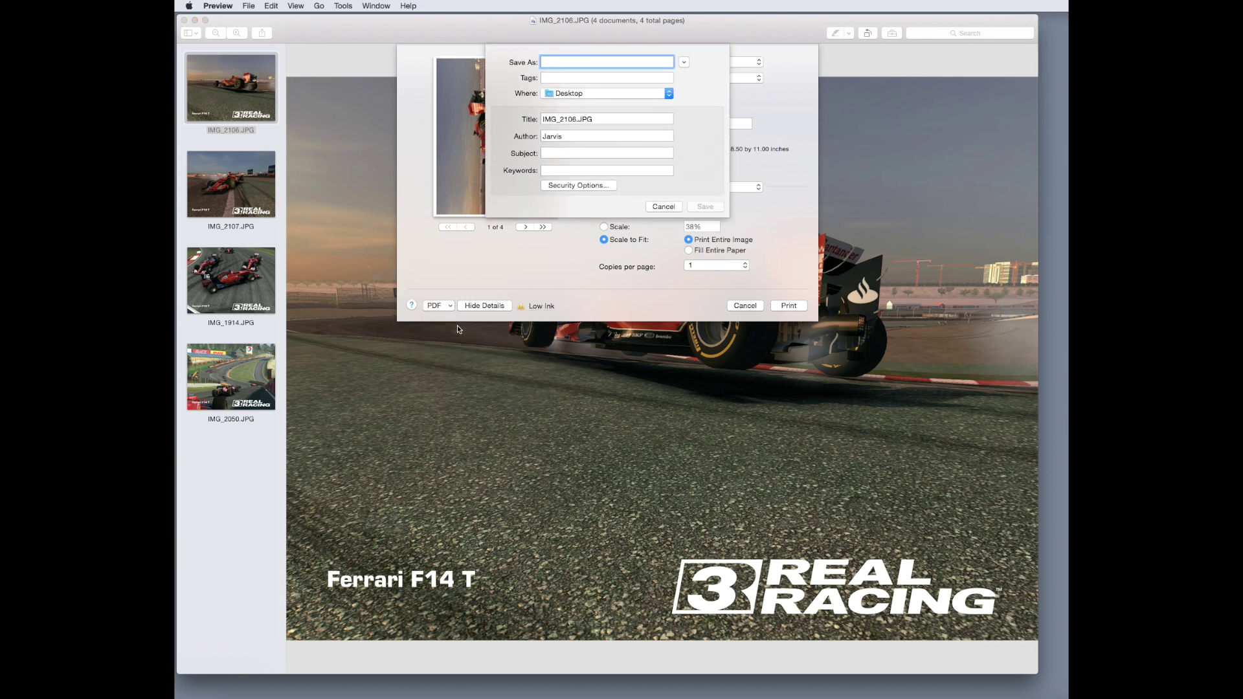
{"action": "type", "text": "F1 Album"}
{"action": "key", "text": "Return"}
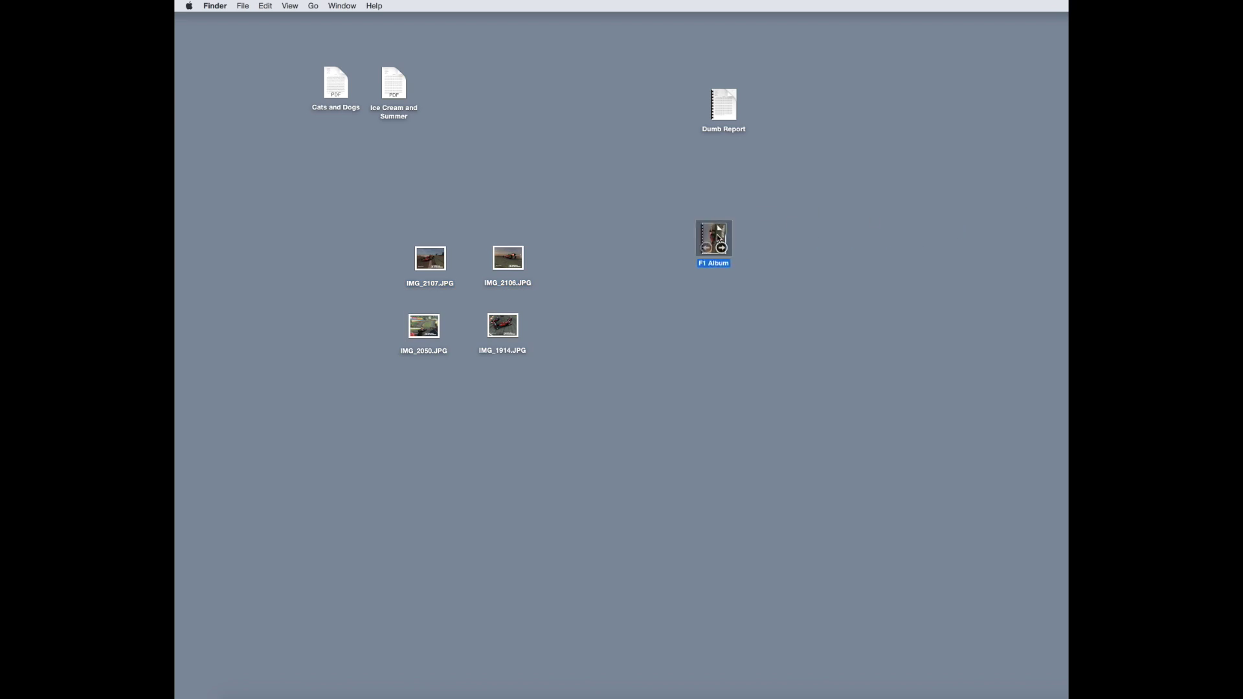
Open F1 Album in a wider window and rotate page 1 into landscape.
{"action": "double_click", "coordinate": [717, 240]}
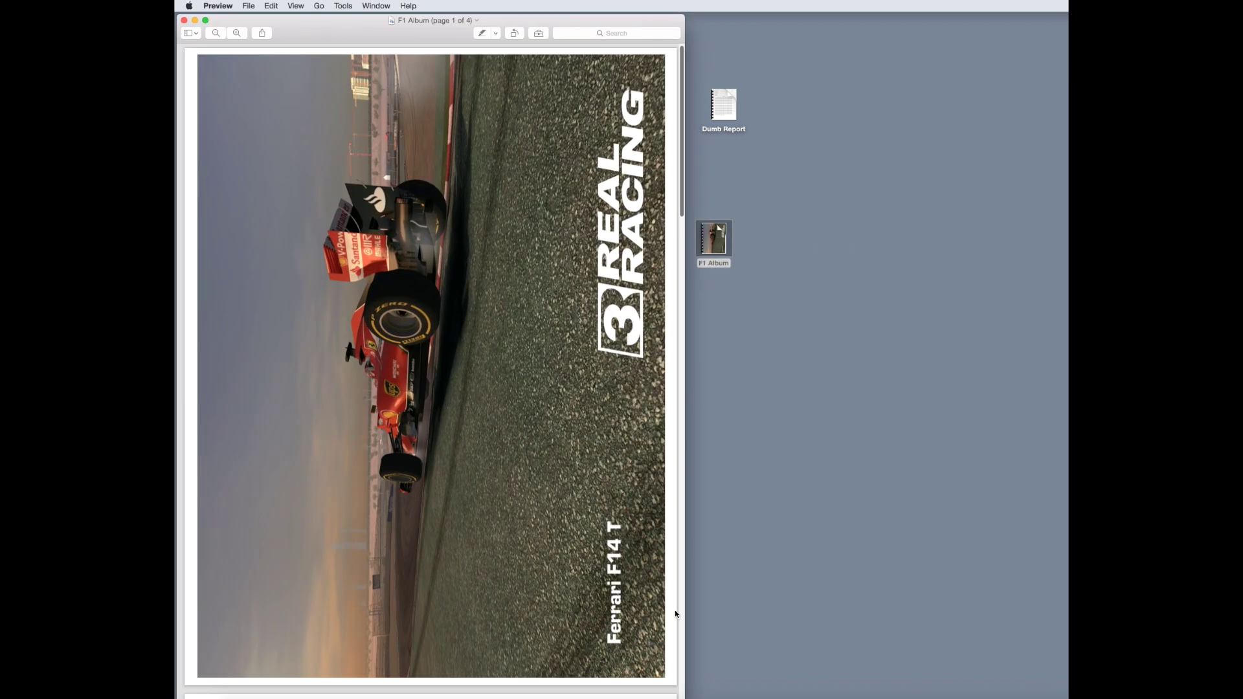
{"action": "left_click_drag", "start_coordinate": [685, 681], "coordinate": [926, 657]}
{"action": "key", "text": "super+r"}
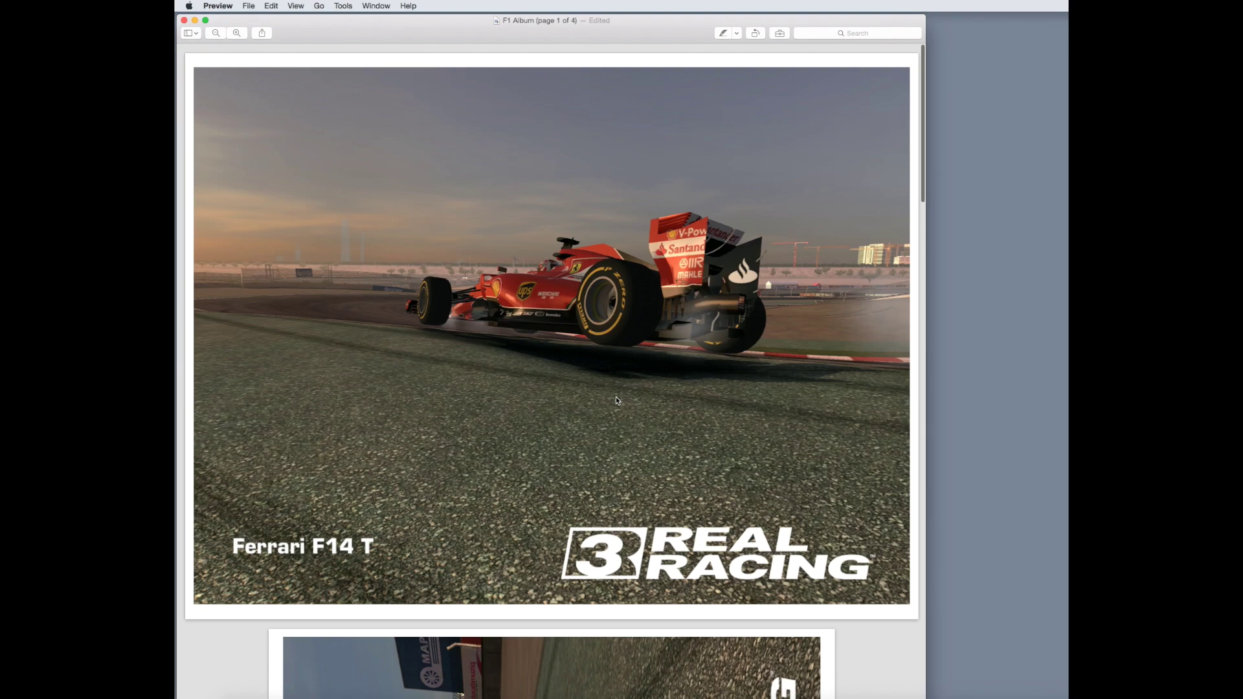
Rotate pages 3 and 4 upright into landscape.
{"action": "scroll", "coordinate": [620, 445], "scroll_direction": "down", "scroll_amount": 5}
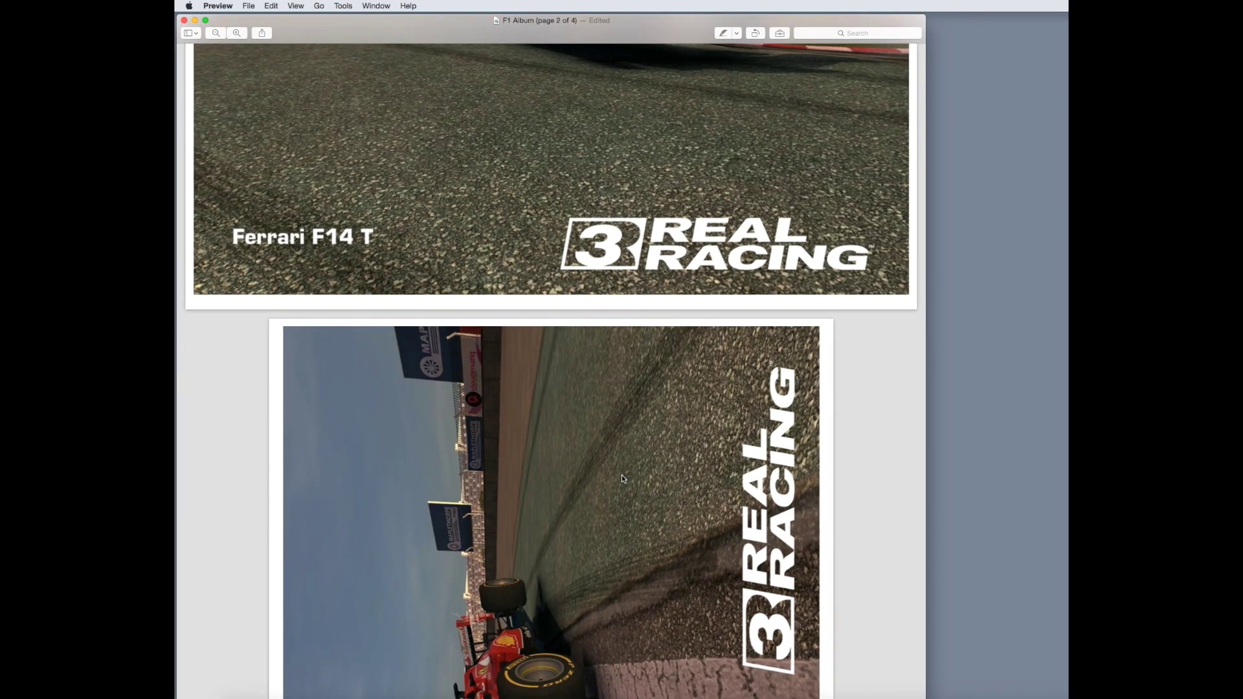
{"action": "scroll", "coordinate": [622, 478], "scroll_direction": "down", "scroll_amount": 10}
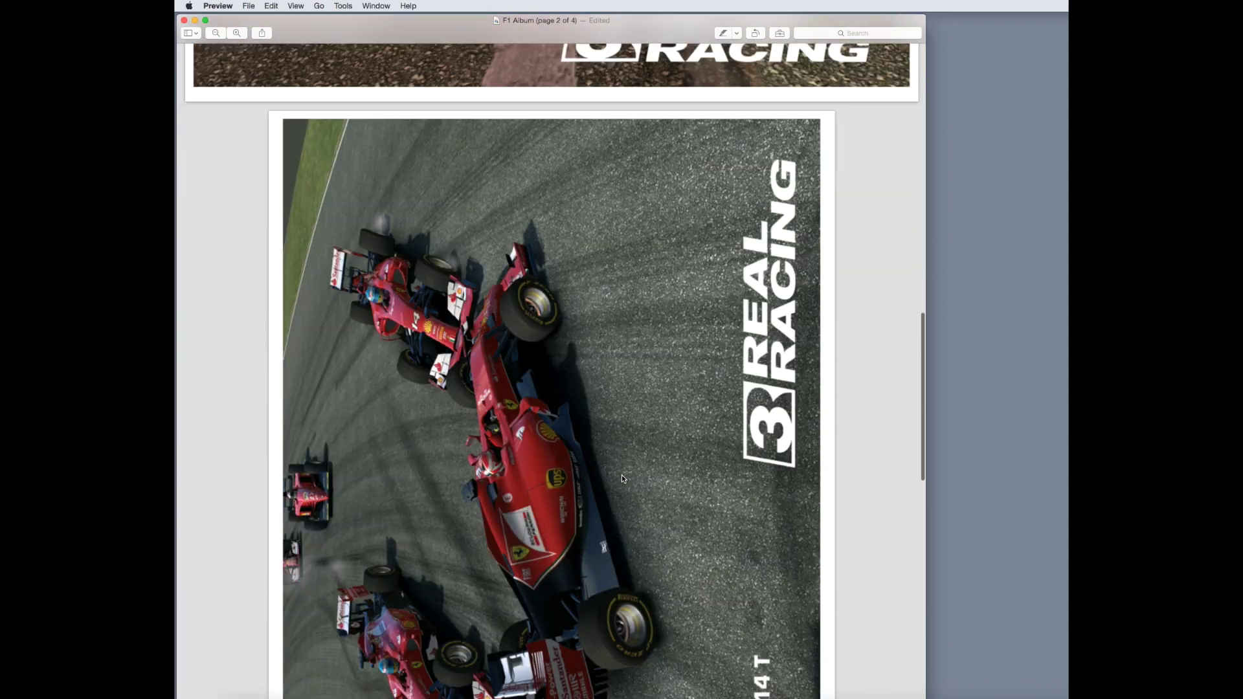
{"action": "scroll", "coordinate": [621, 479], "scroll_direction": "down", "scroll_amount": 2}
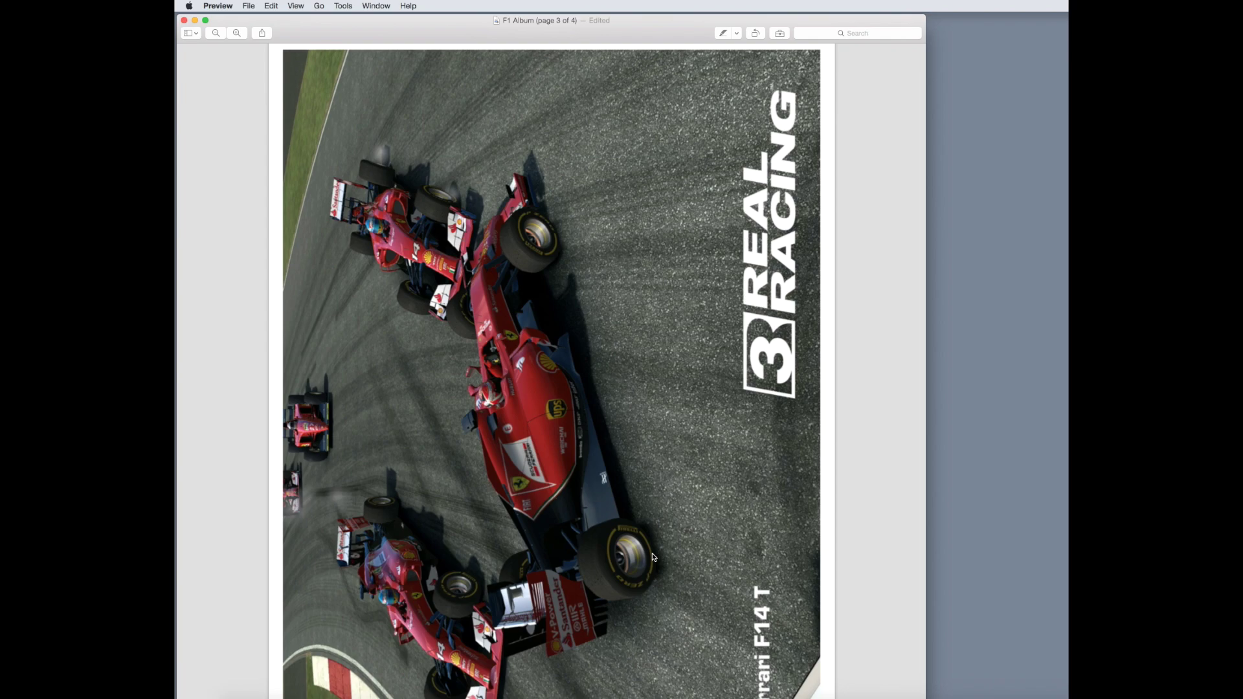
{"action": "key", "text": "super+r"}
{"action": "scroll", "coordinate": [644, 475], "scroll_direction": "down", "scroll_amount": 15}
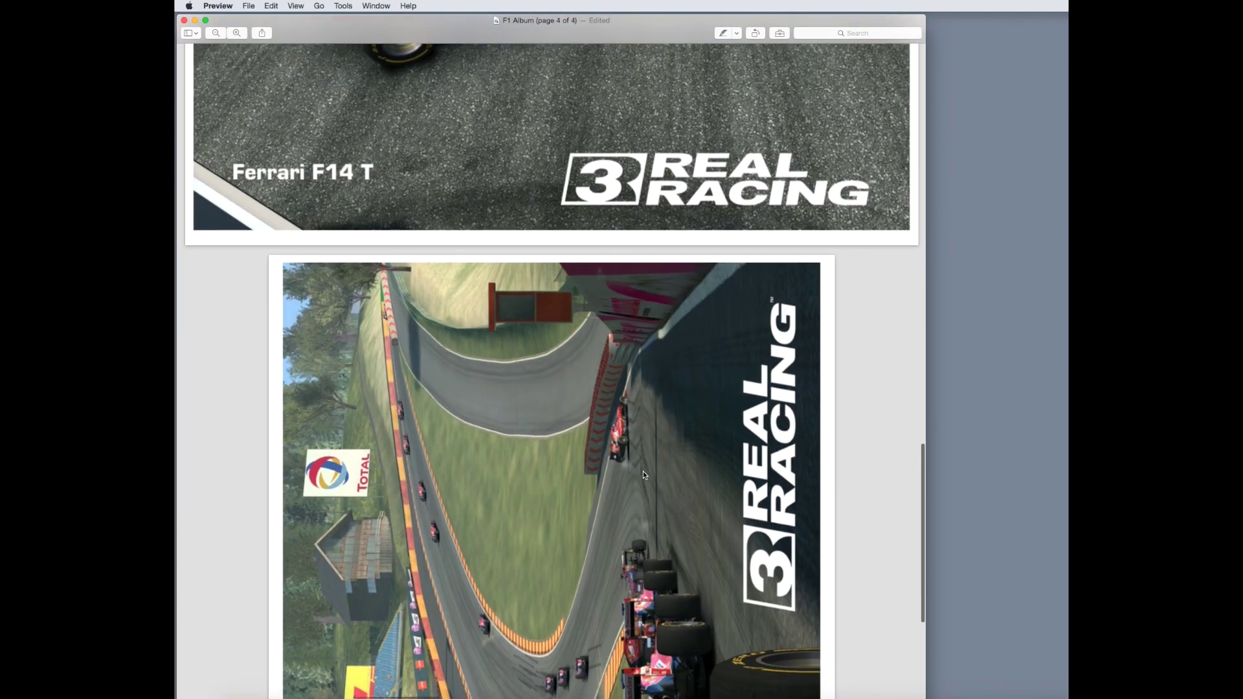
{"action": "key", "text": "super+r"}
Check that all four pages are upright, then quit Preview.
{"action": "scroll", "coordinate": [643, 474], "scroll_direction": "down", "scroll_amount": 10}
{"action": "scroll", "coordinate": [660, 415], "scroll_direction": "up", "scroll_amount": 20}
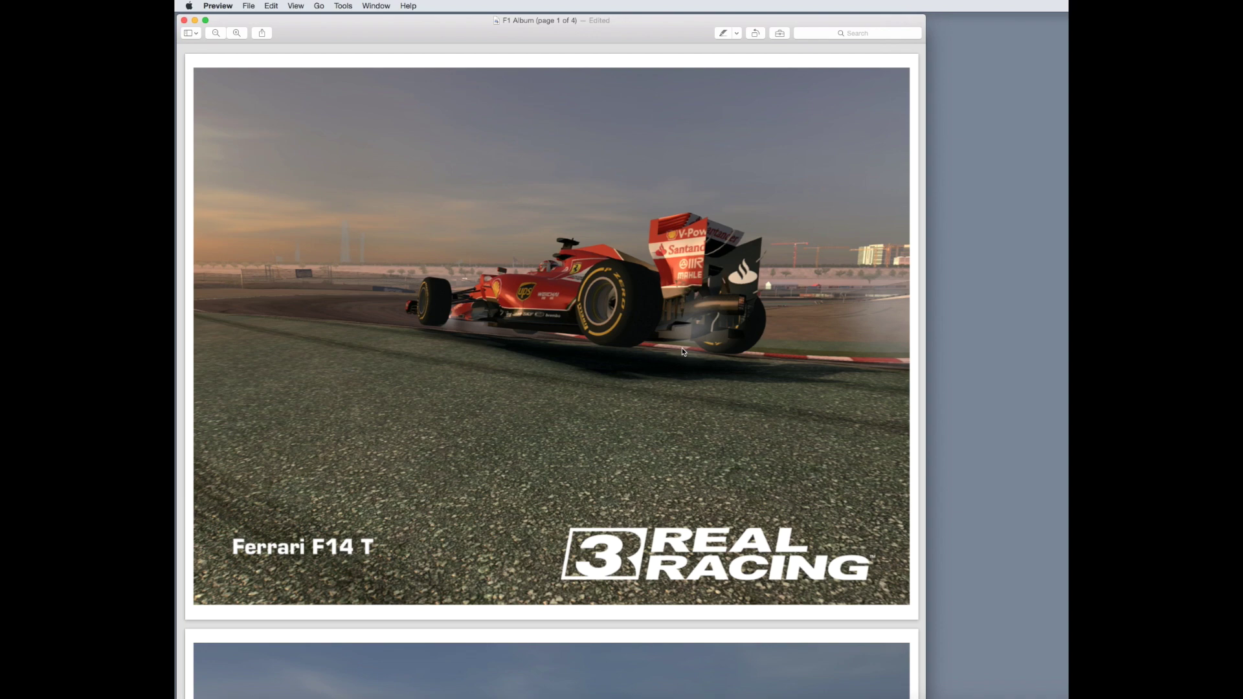
{"action": "scroll", "coordinate": [683, 351], "scroll_direction": "down", "scroll_amount": 15}
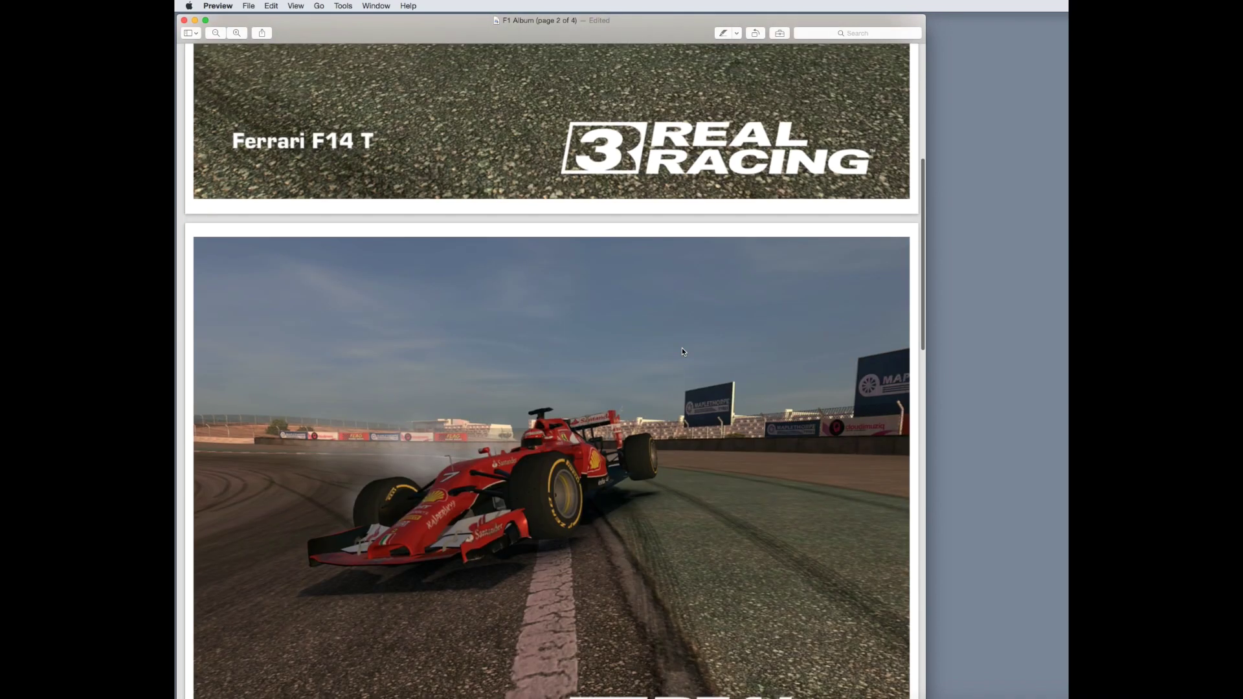
{"action": "scroll", "coordinate": [683, 351], "scroll_direction": "down", "scroll_amount": 20}
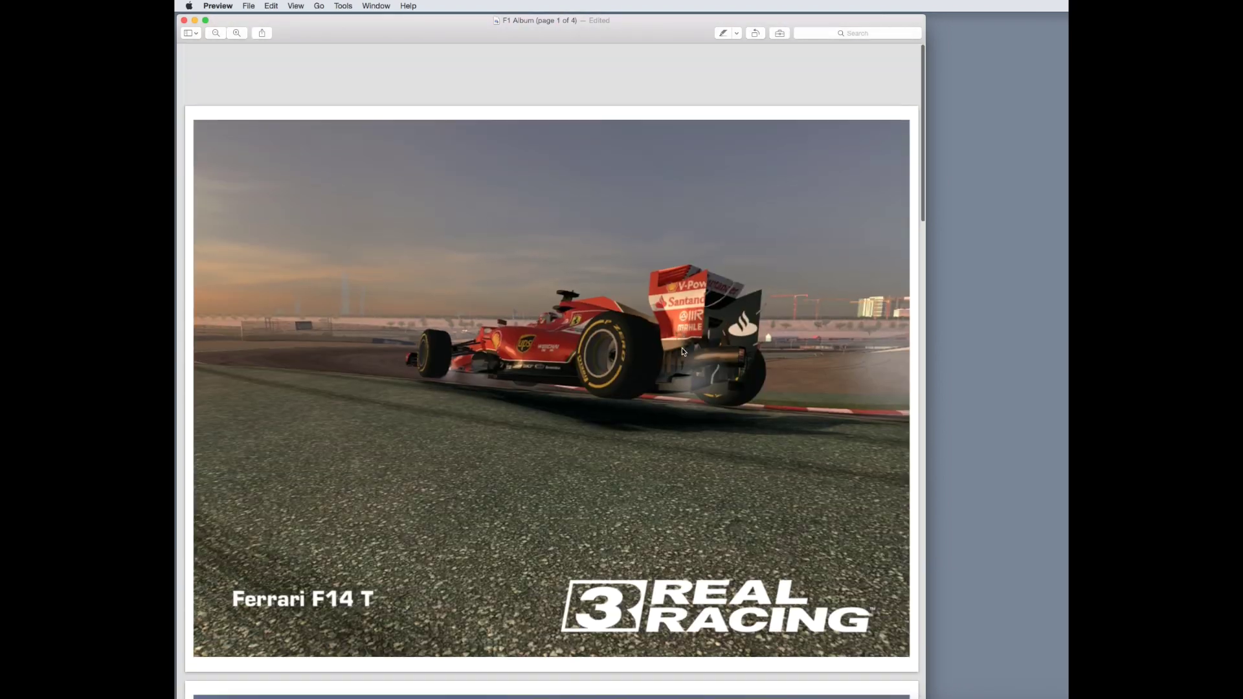
{"action": "scroll", "coordinate": [414, 162], "scroll_direction": "down", "scroll_amount": 1}
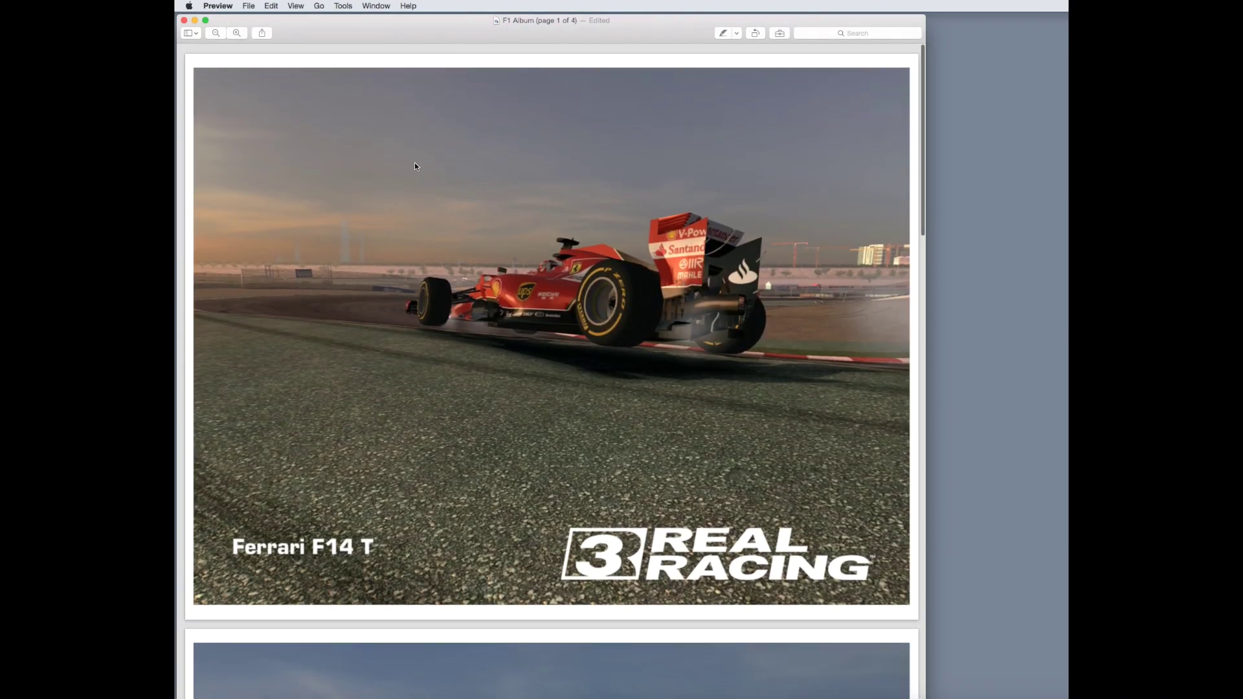
{"action": "key", "text": "super+q"}
Move the F1 Album icon to the top row, just left of Dumb Report.
{"action": "mouse_move", "coordinate": [709, 234]}
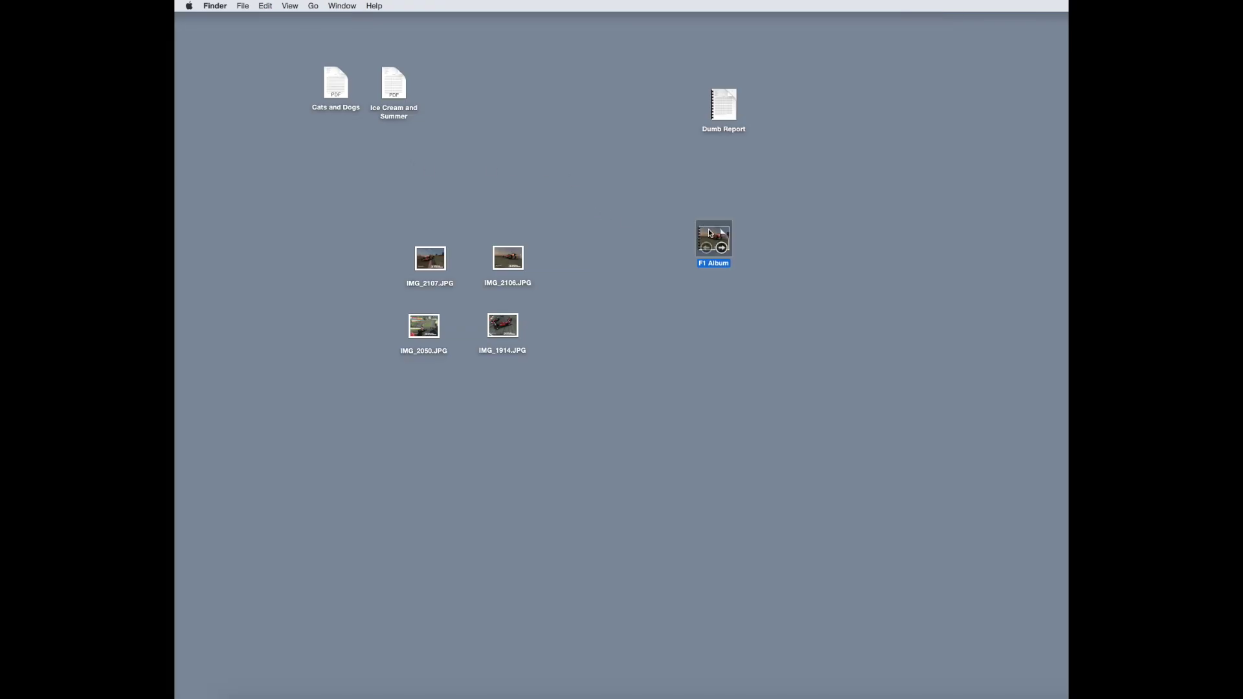
{"action": "left_click_drag", "start_coordinate": [708, 230], "coordinate": [667, 104]}
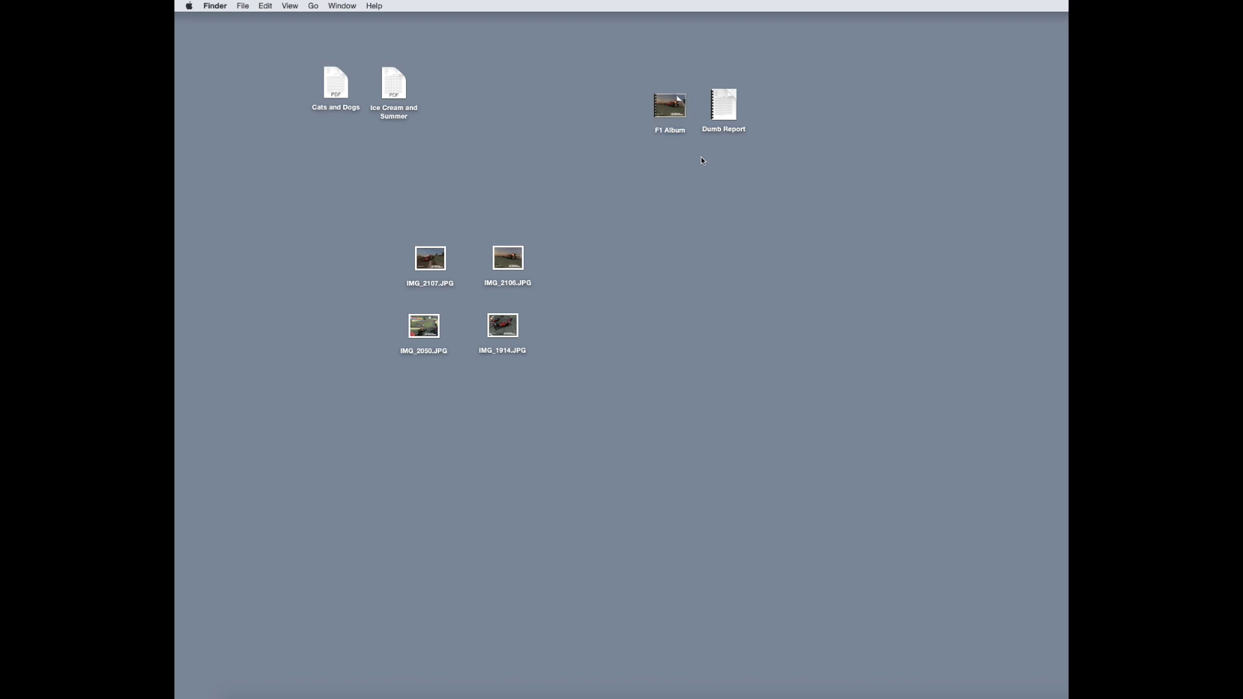
{"action": "mouse_move", "coordinate": [697, 107]}
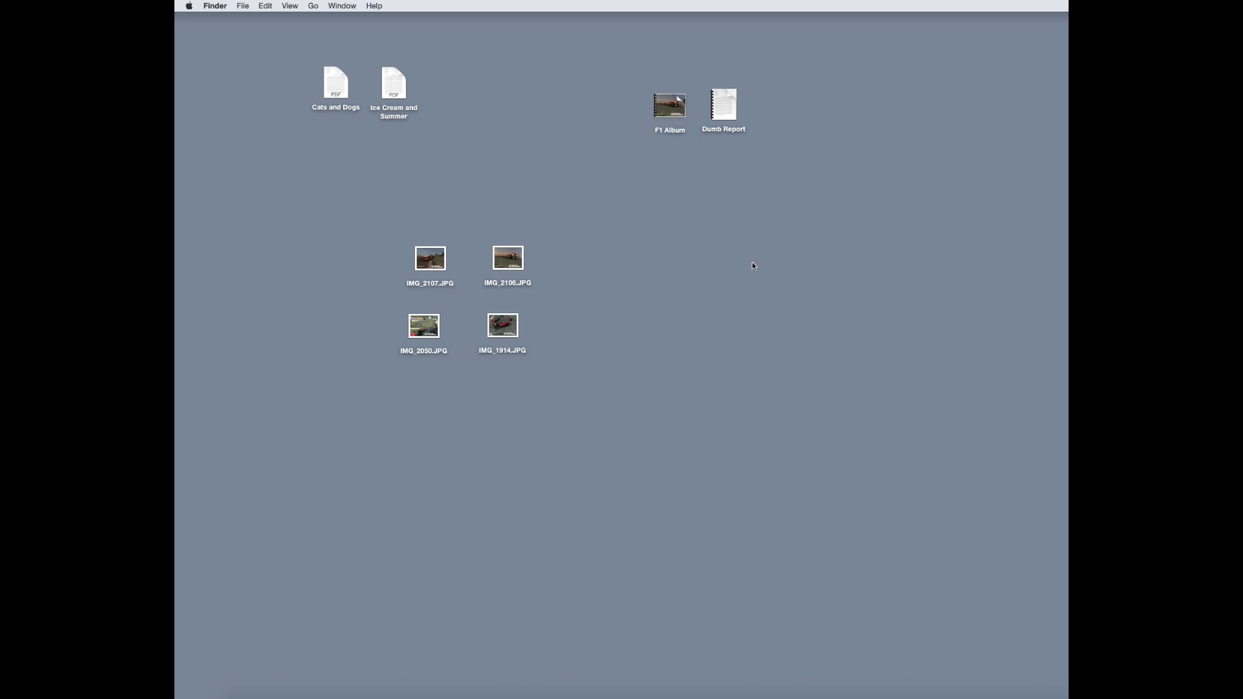